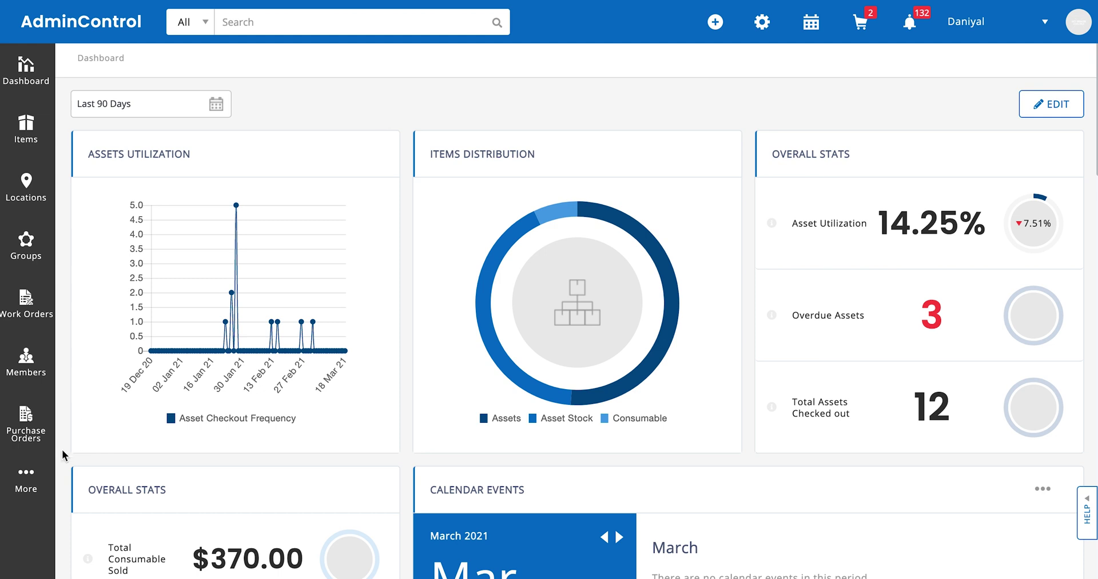
# Step: Open the cart printout templates and start designing a new one
pyautogui.click(35, 480)
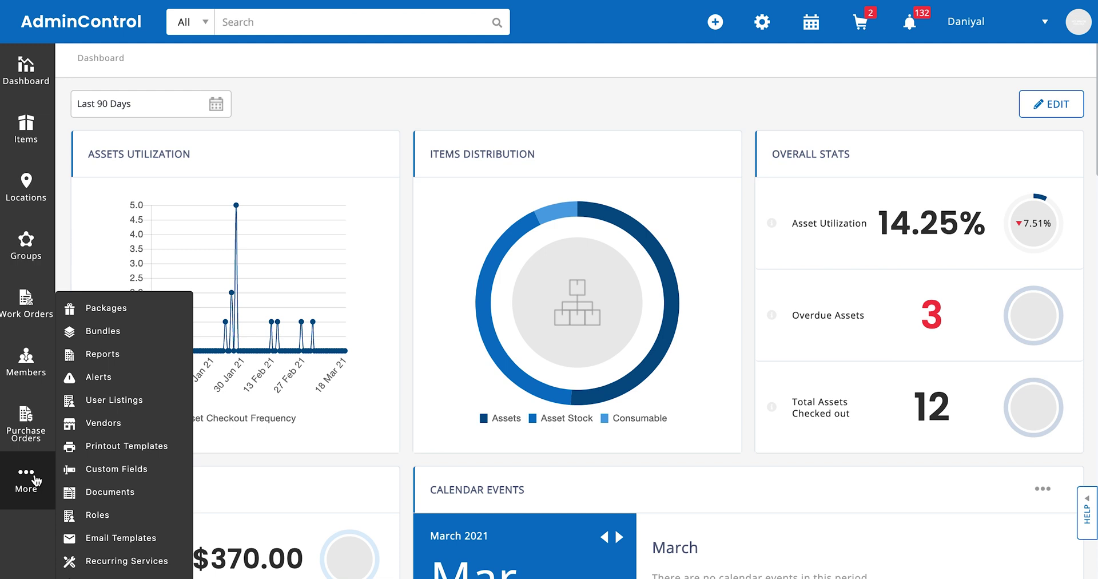
pyautogui.click(113, 452)
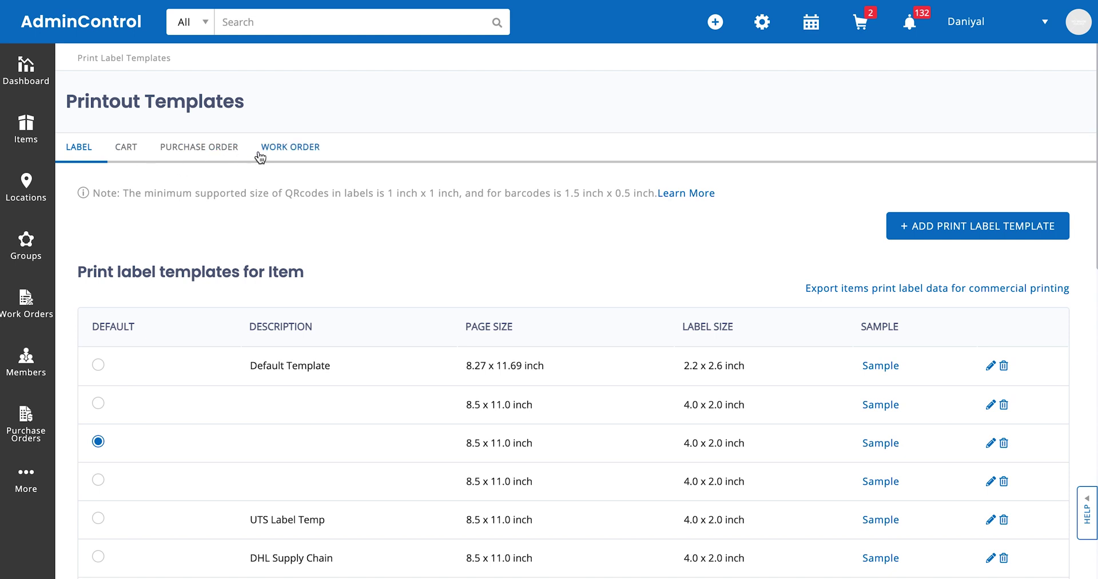
pyautogui.click(127, 148)
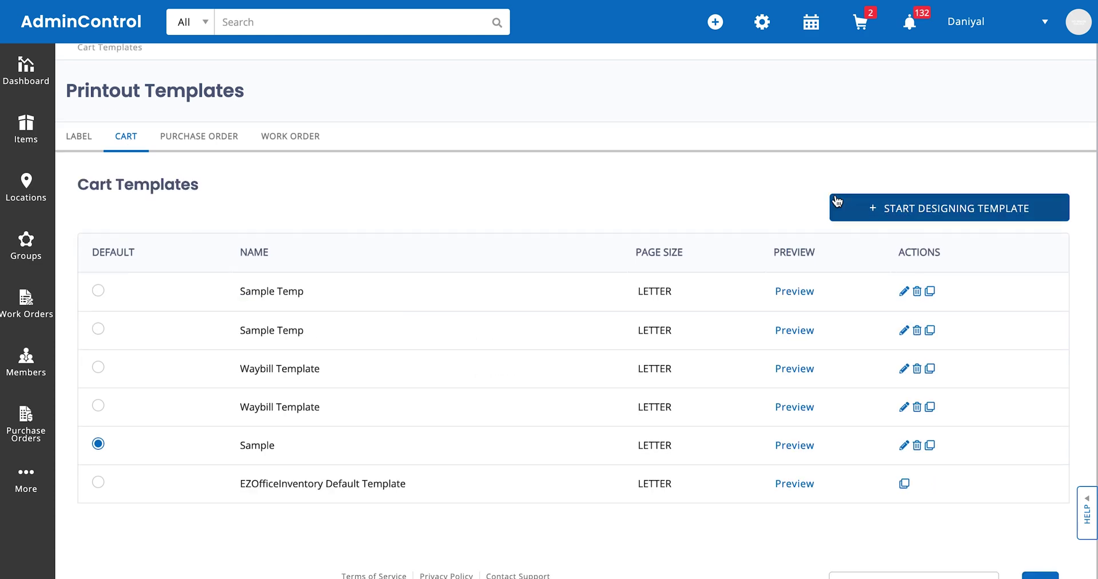
pyautogui.click(837, 200)
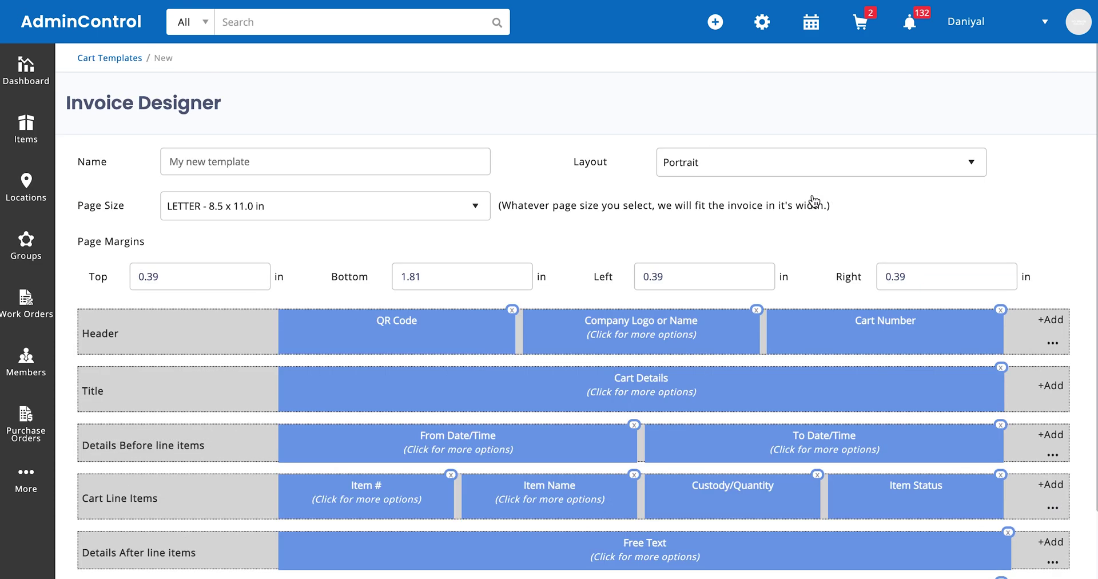
# Step: Name the new cart template "Test Template" and set its page size to A4 - 8.27 x 11.69 in
pyautogui.scroll(-3, 549, 220)
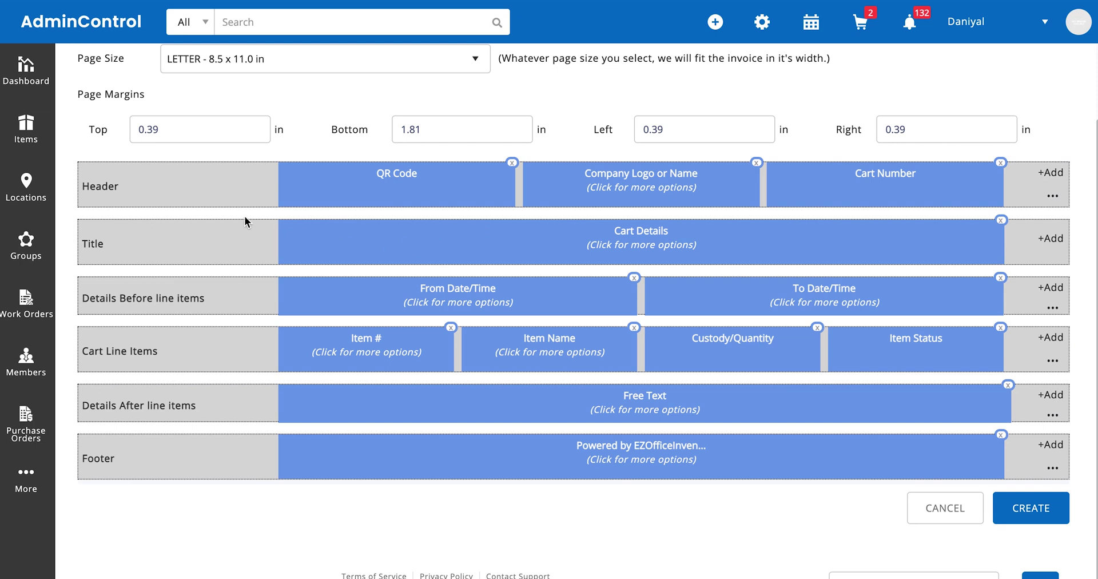
pyautogui.scroll(3, 245, 215)
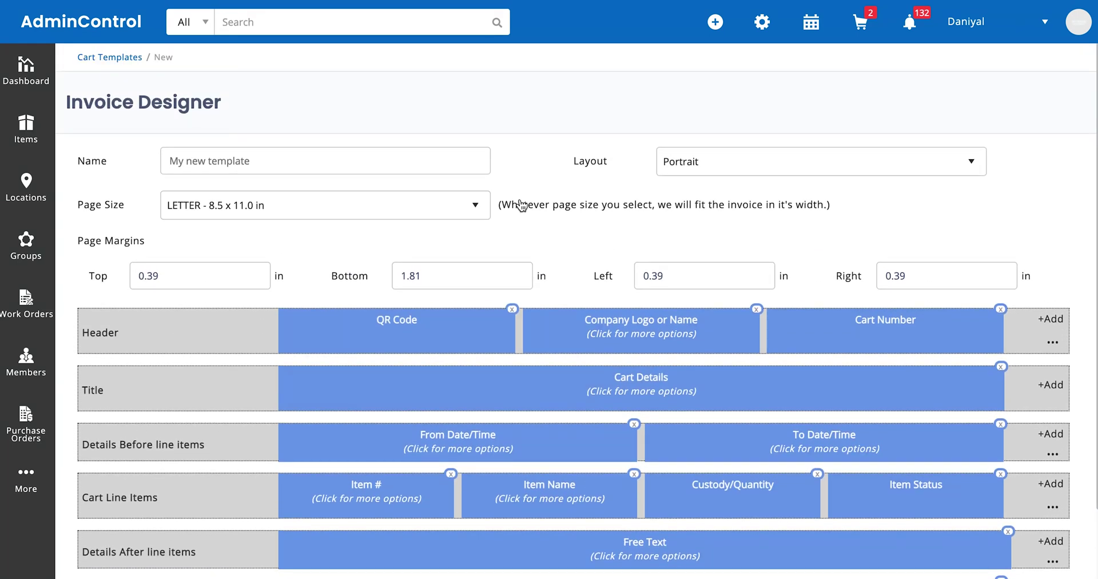
pyautogui.click(224, 167)
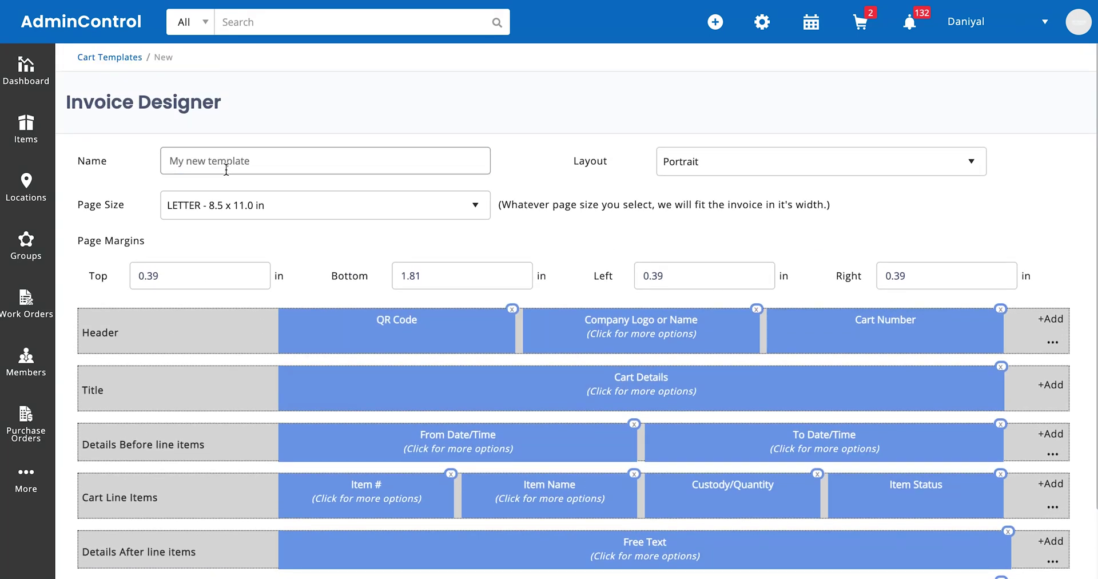
pyautogui.write('Test Template')
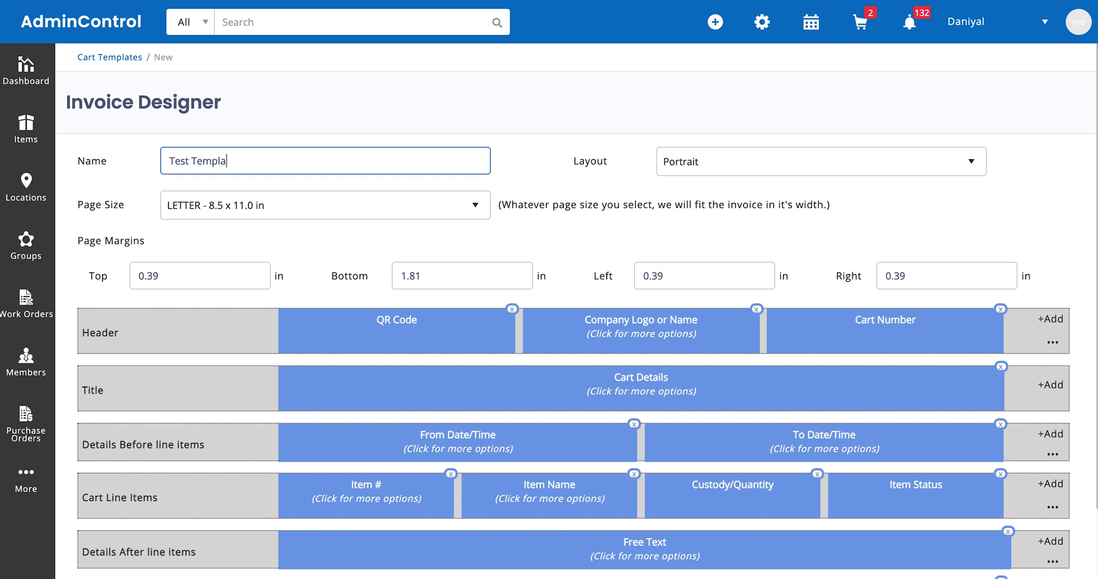
pyautogui.click(692, 169)
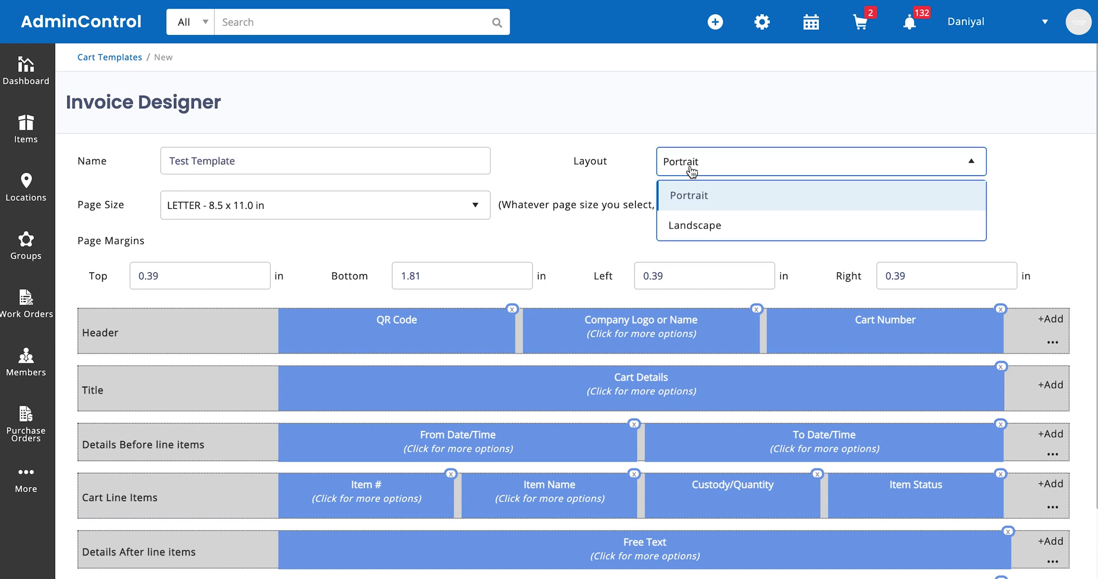
pyautogui.click(692, 171)
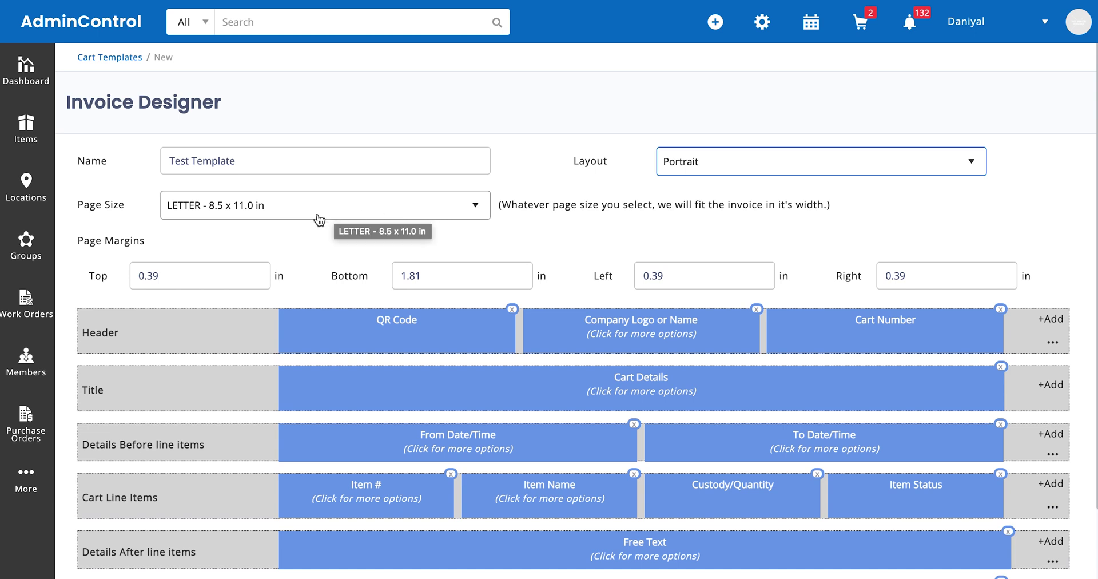
pyautogui.click(238, 204)
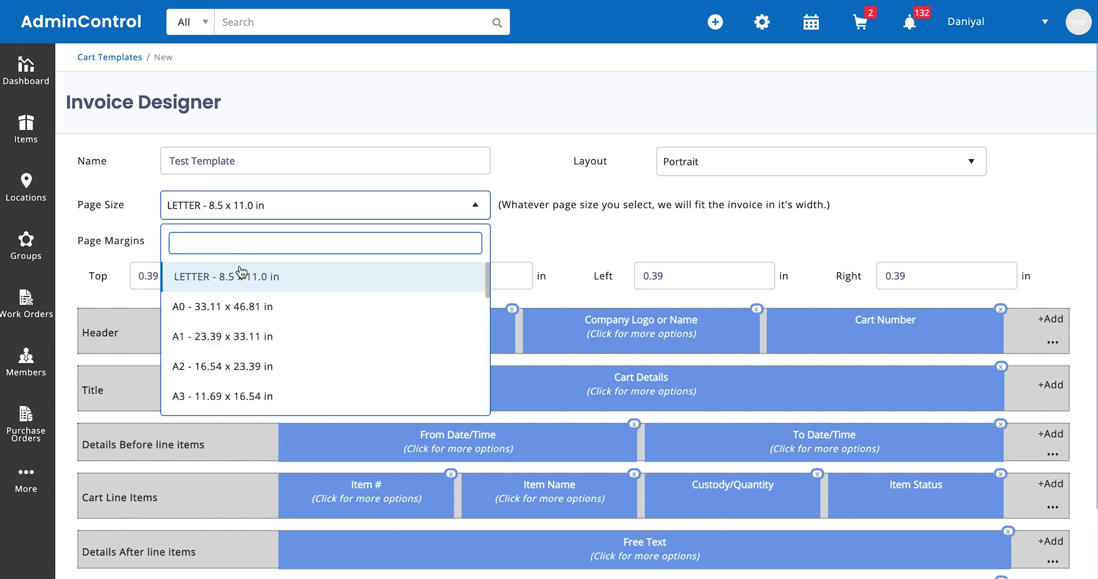
pyautogui.scroll(-1, 238, 350)
pyautogui.click(230, 379)
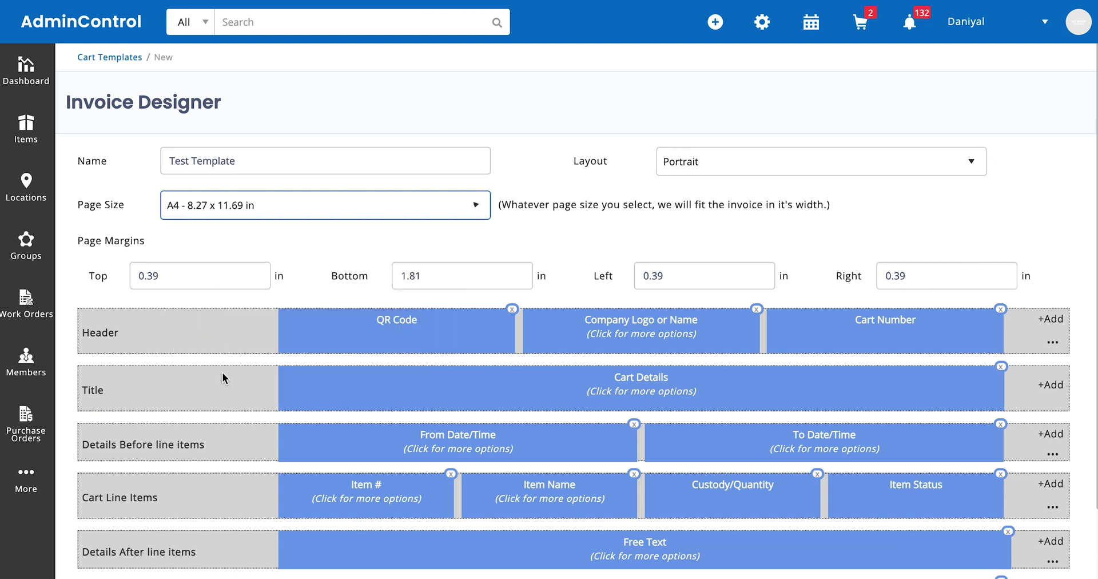
# Step: Remove the QR Code from the template's header and add the Cart Identification Number element there
pyautogui.scroll(-1, 191, 243)
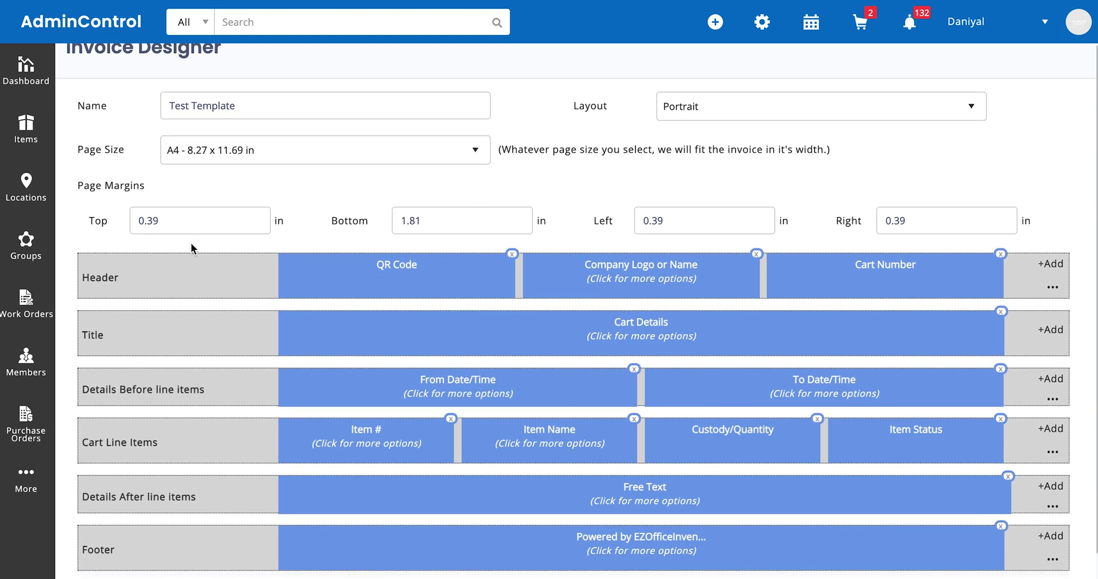
pyautogui.scroll(-2, 358, 200)
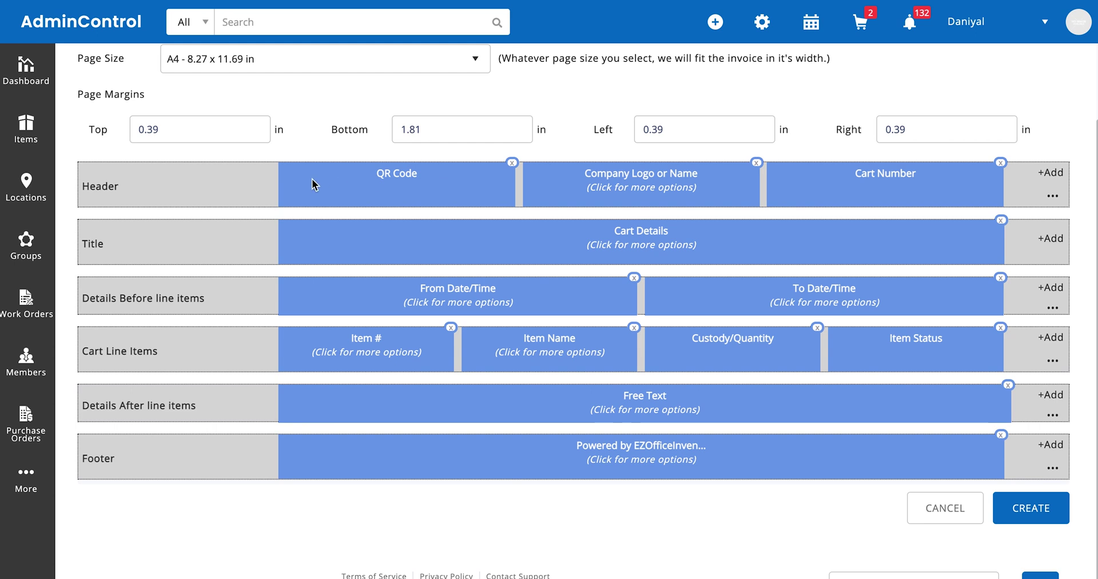
pyautogui.scroll(2, 461, 173)
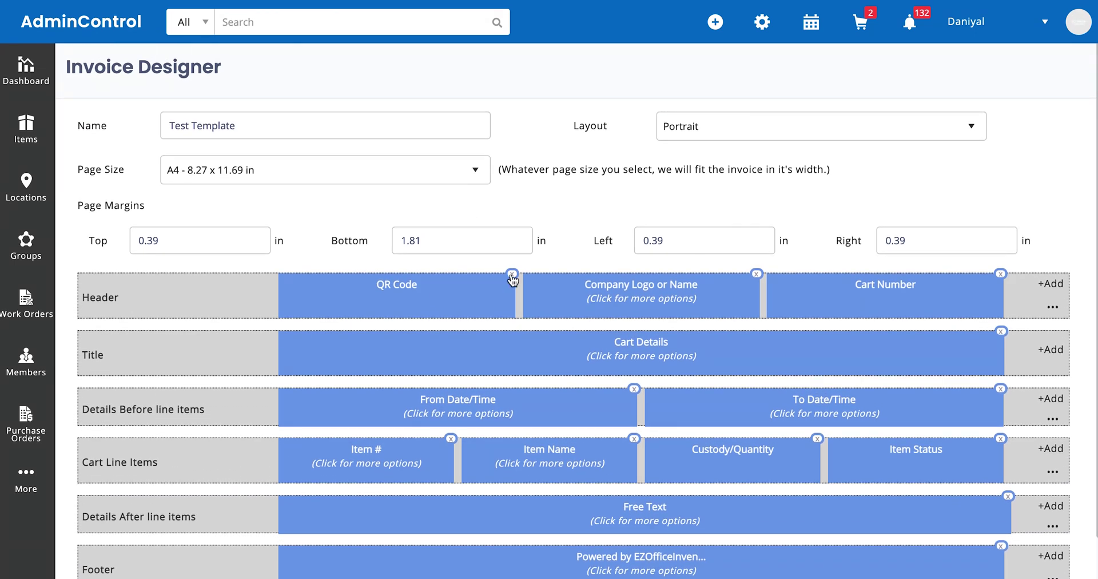
pyautogui.click(512, 274)
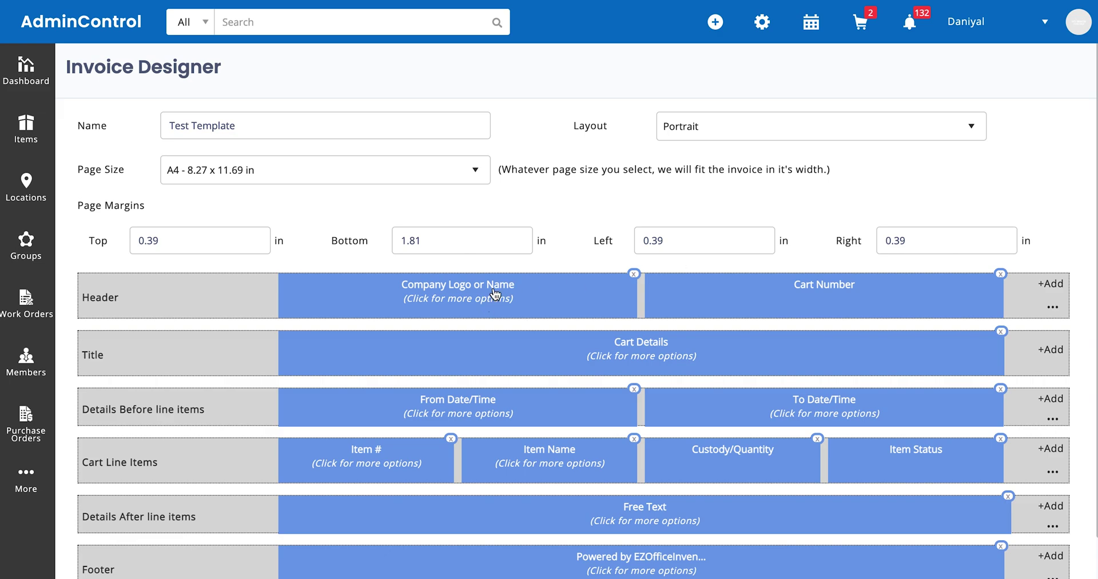
pyautogui.click(496, 294)
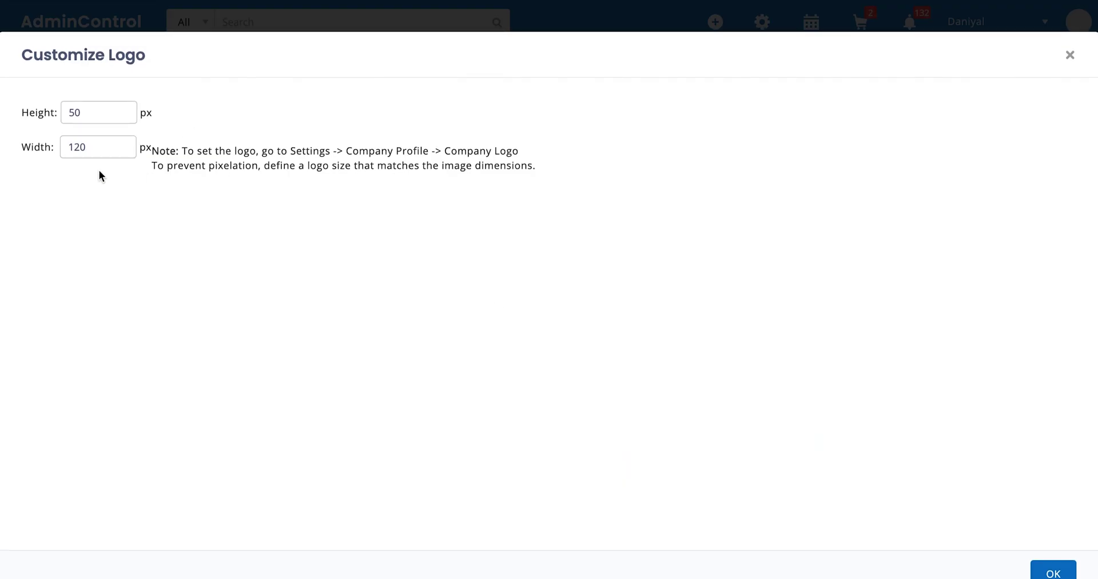
pyautogui.click(1070, 55)
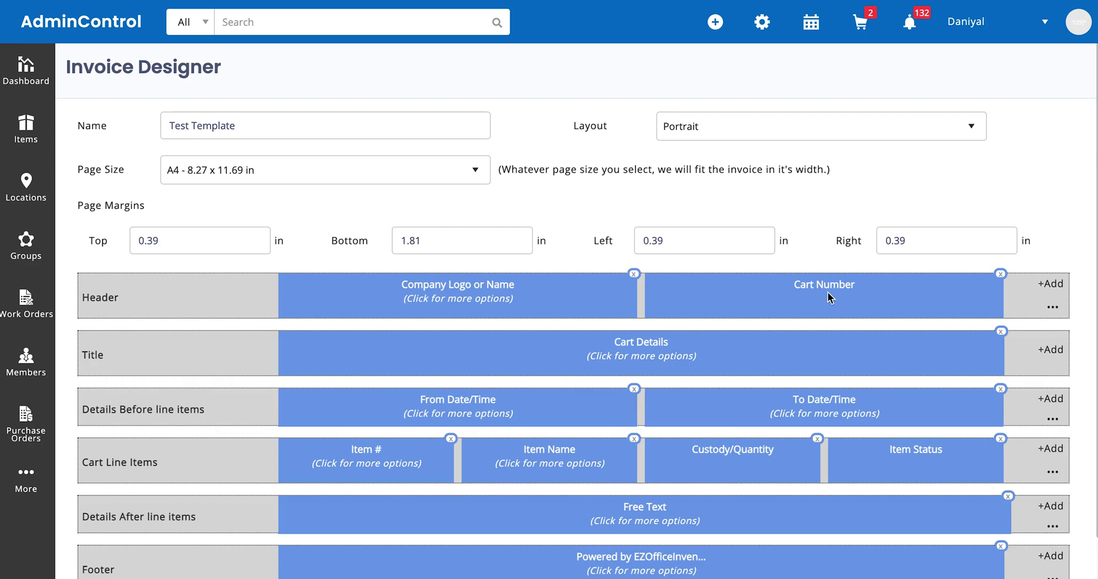
pyautogui.click(1047, 283)
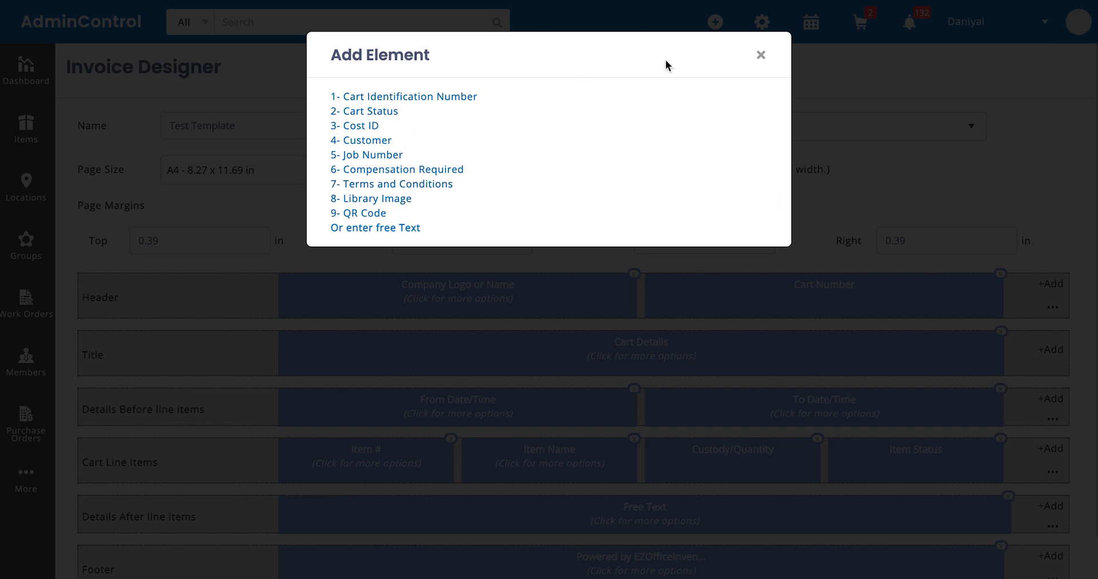
pyautogui.click(439, 97)
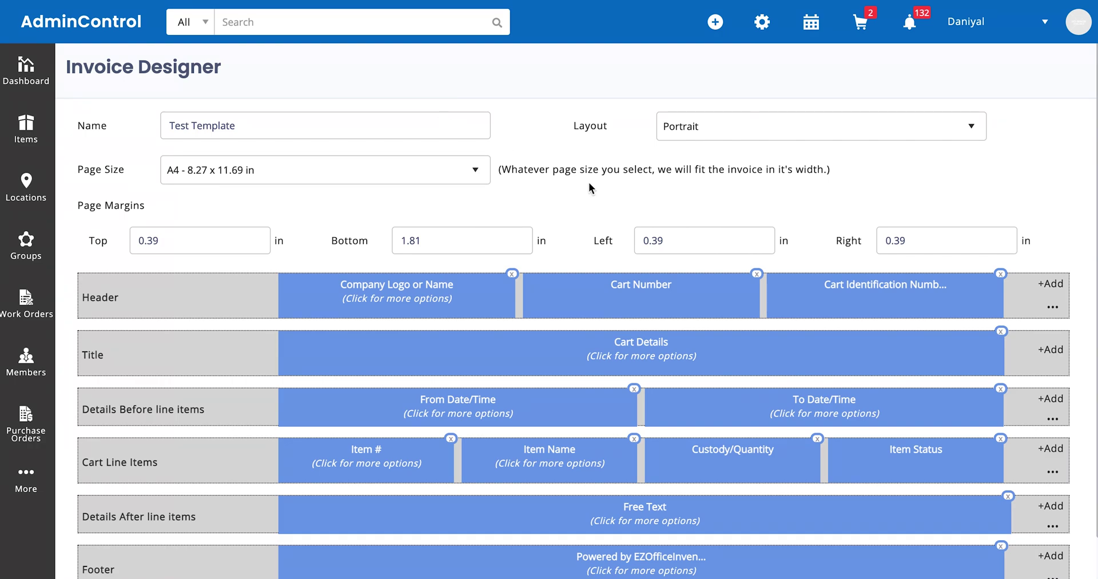
# Step: Replace the "Cart Details" text in the title section with "This is My Cart"
pyautogui.scroll(-2, 629, 228)
pyautogui.click(657, 246)
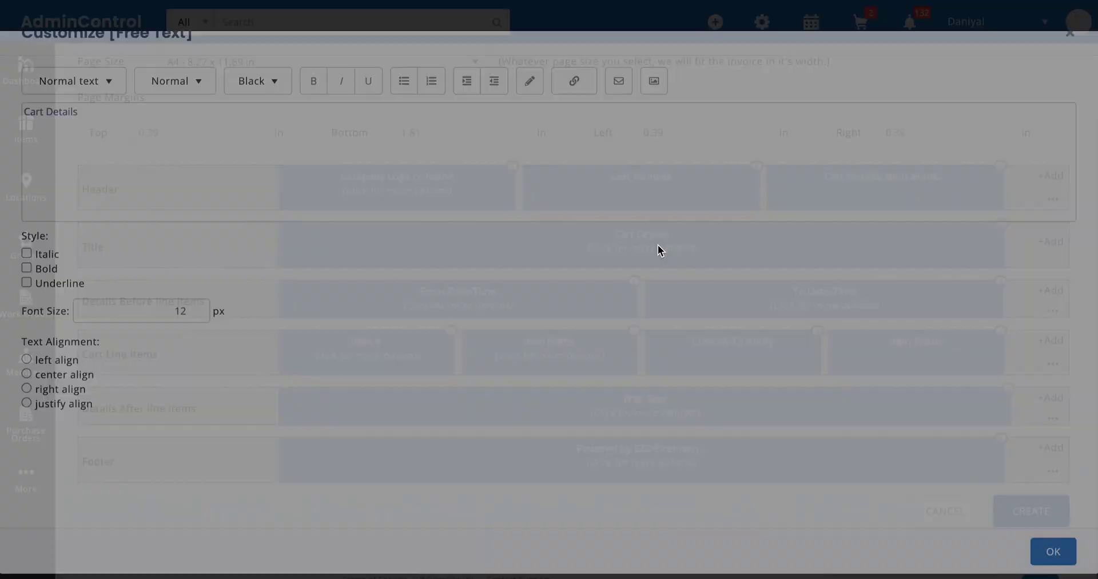
pyautogui.tripleClick(236, 156)
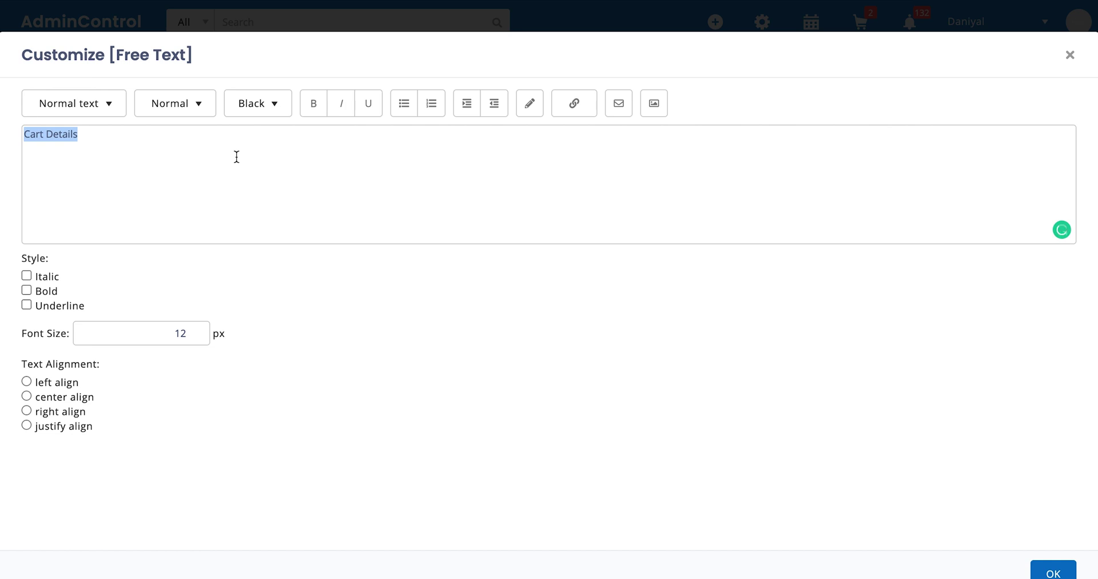
pyautogui.tripleClick(236, 157)
pyautogui.write('This ')
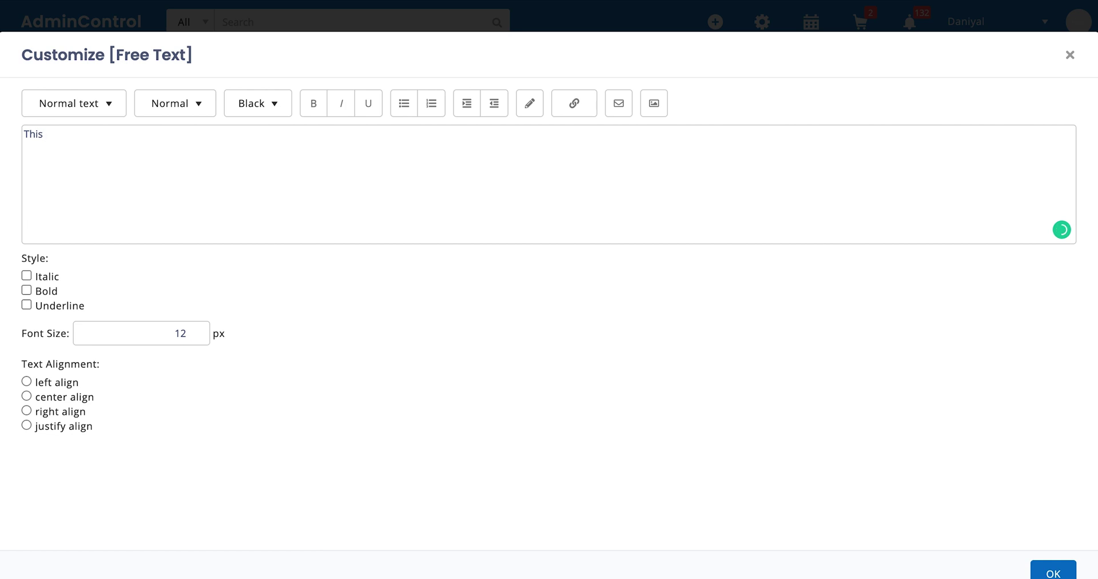
pyautogui.write('is My Cart')
# Step: Center-align the title text and set its font size to 15 px
pyautogui.click(27, 396)
pyautogui.doubleClick(182, 333)
pyautogui.write('15')
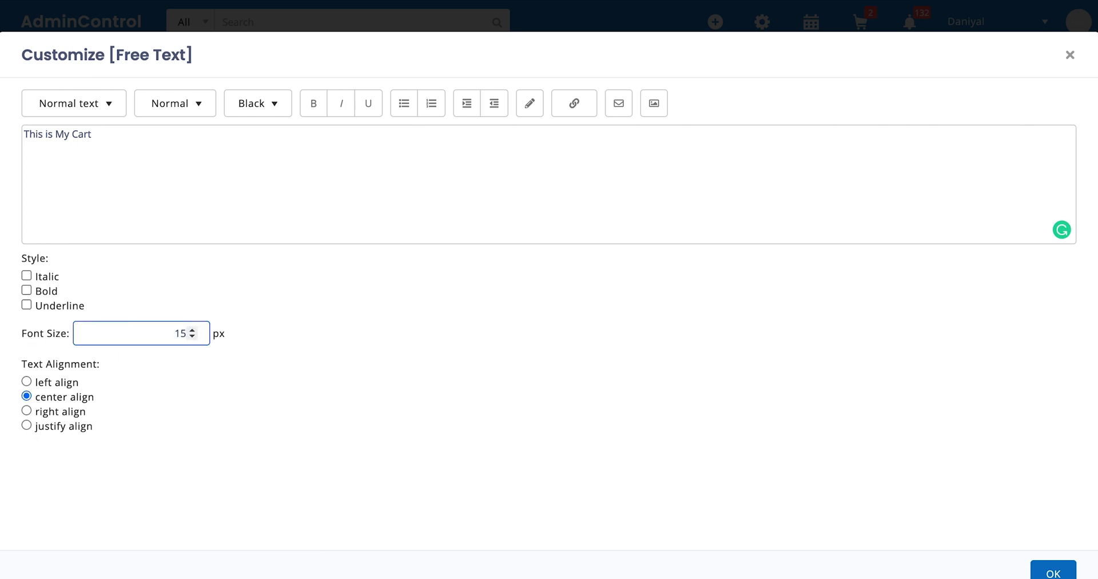
pyautogui.click(314, 331)
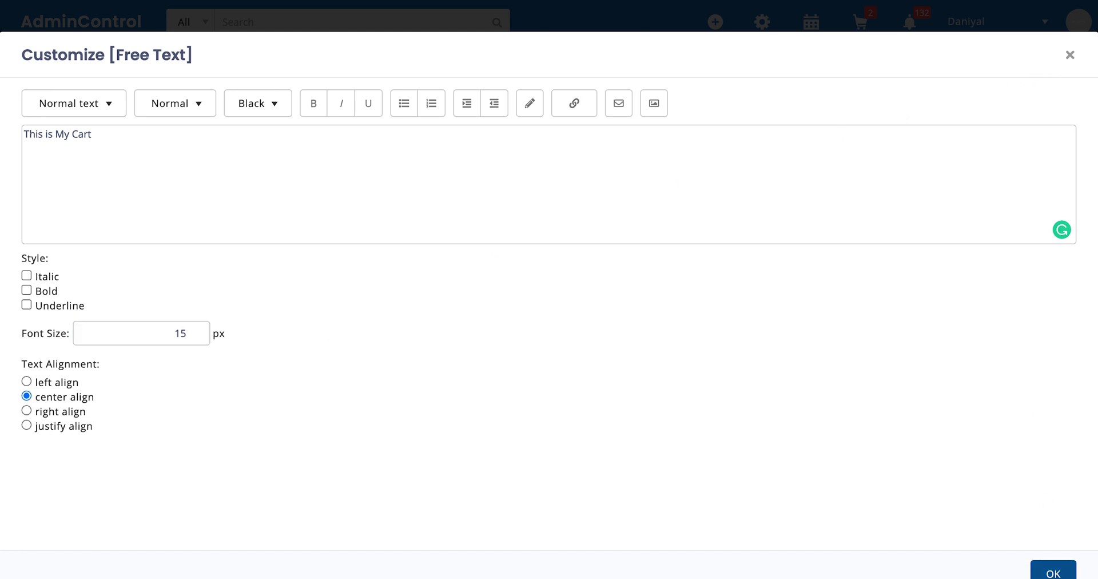
pyautogui.click(1053, 573)
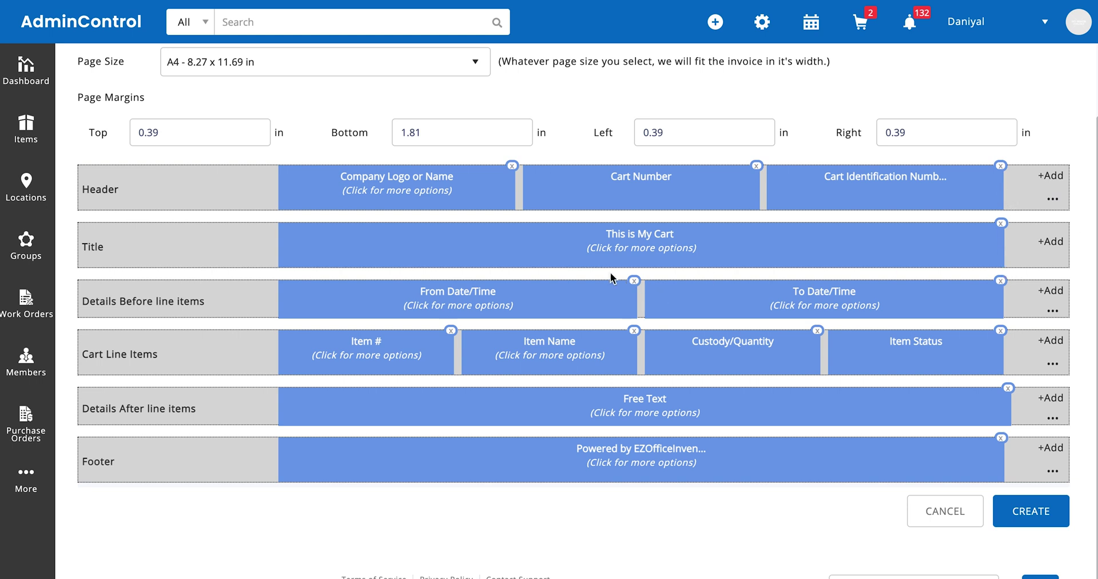
# Step: Add the Line Item Cost and Item Label elements to the Cart Line Items section
pyautogui.scroll(-1, 488, 318)
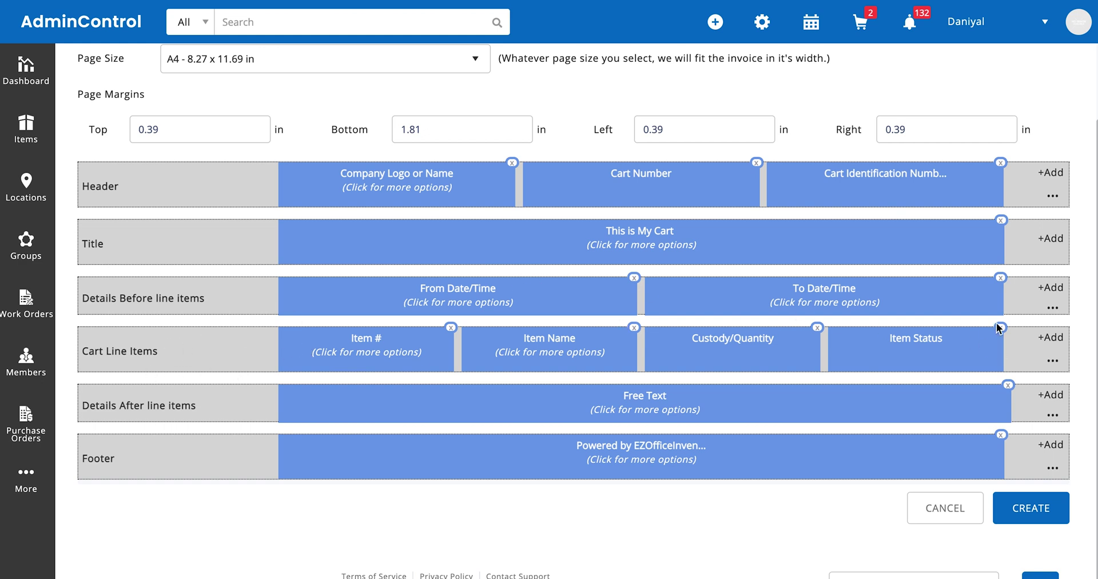
pyautogui.click(1057, 339)
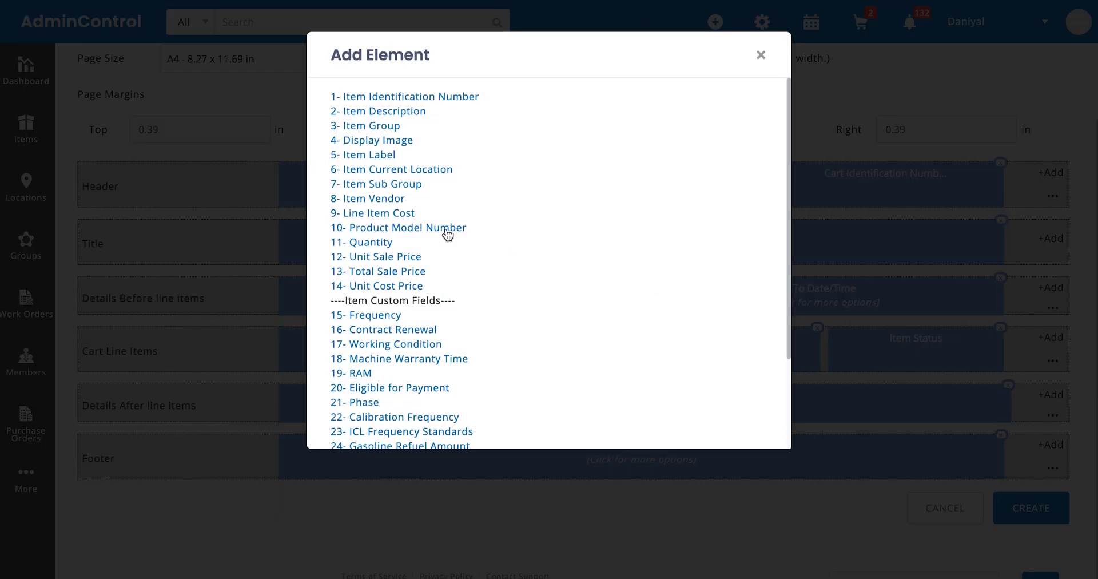
pyautogui.click(373, 214)
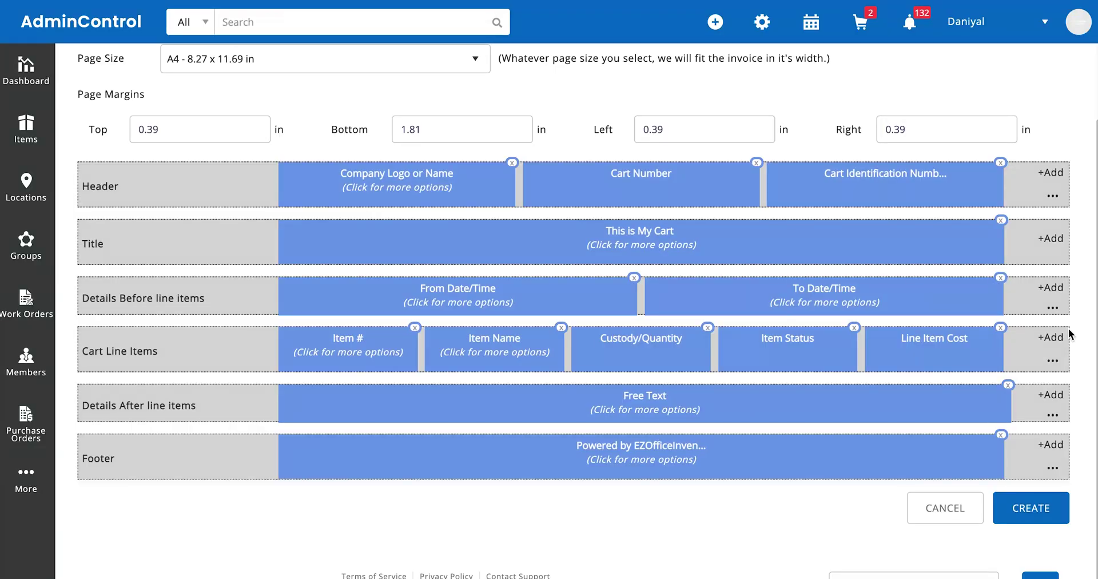
pyautogui.click(1058, 338)
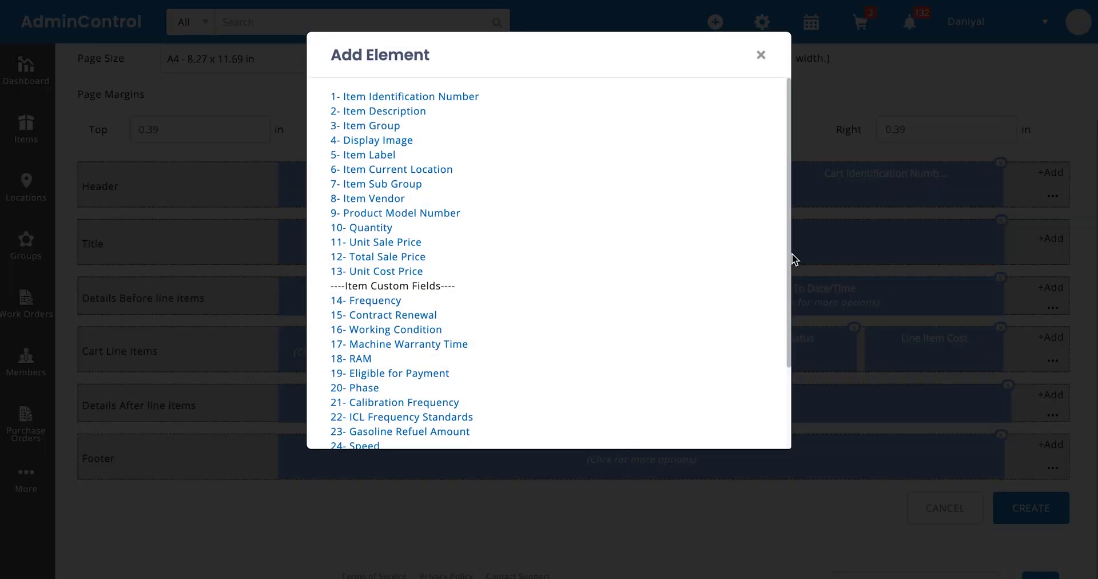
pyautogui.click(374, 155)
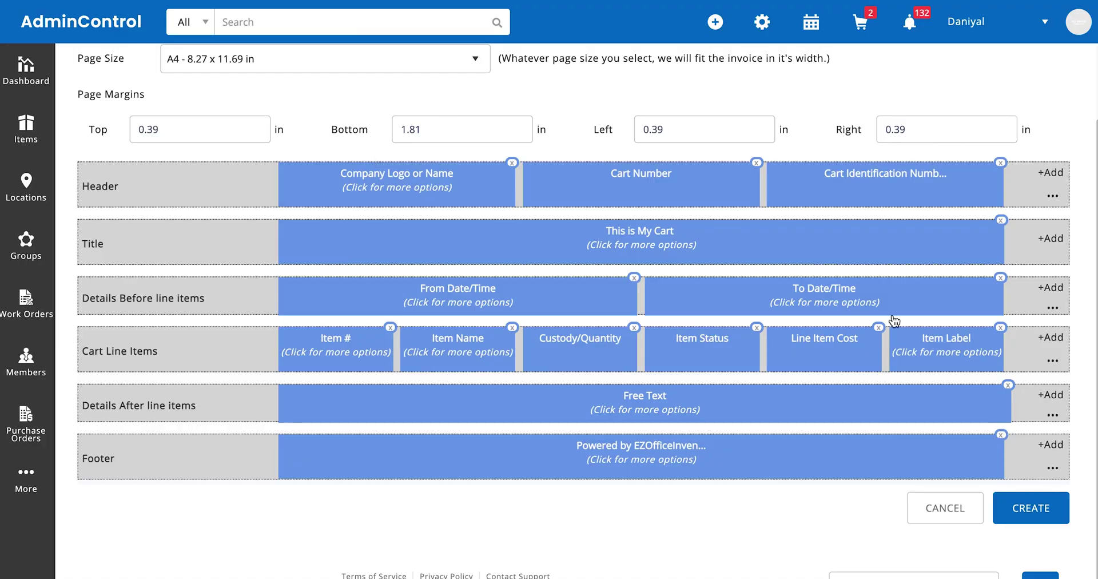
# Step: Set the Item Label element's label template to DHL Supply Chain
pyautogui.click(929, 350)
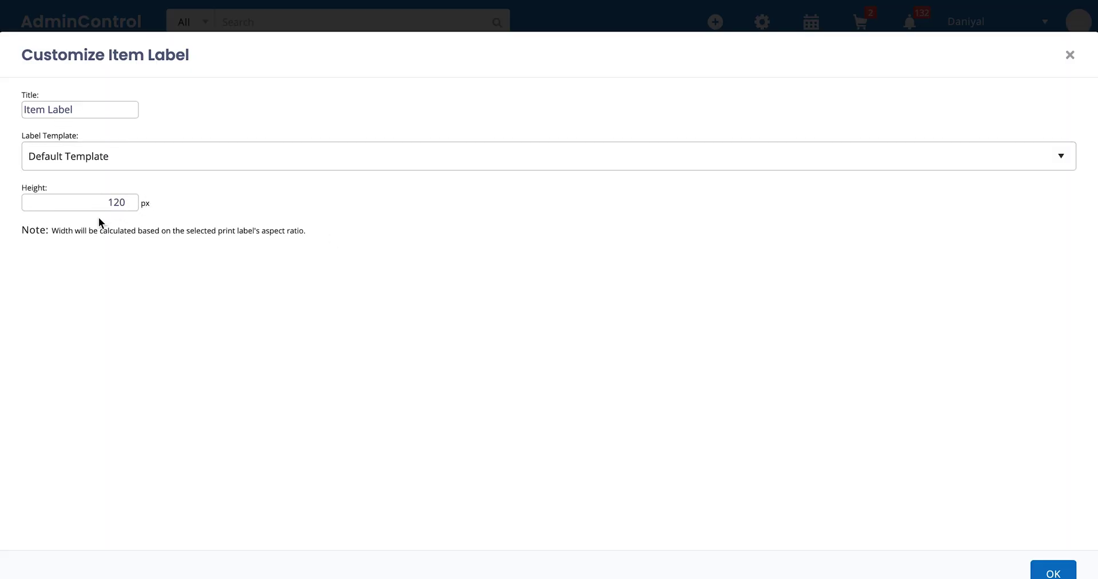
pyautogui.click(66, 163)
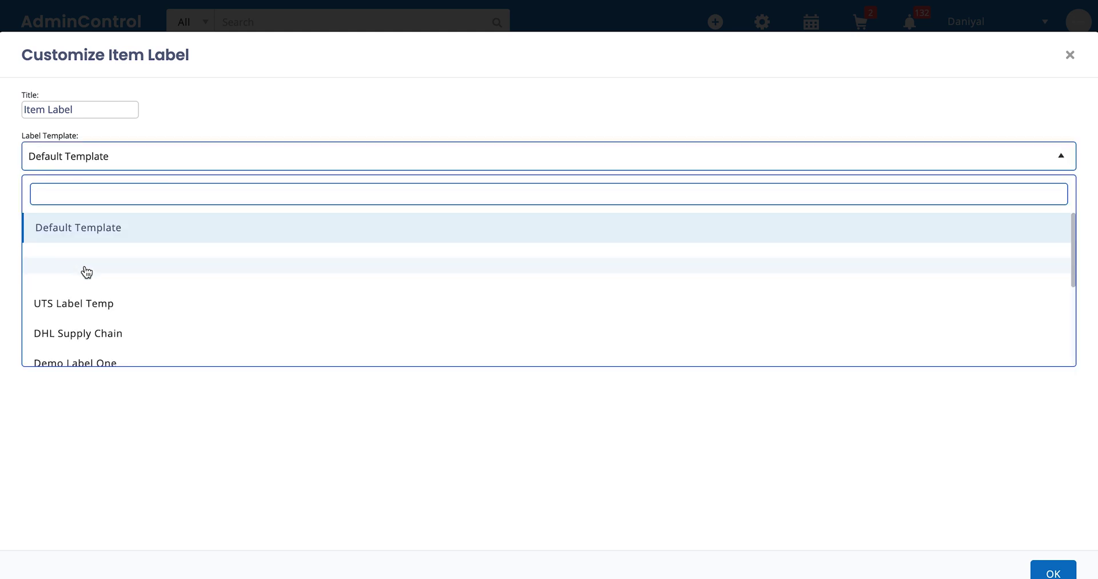
pyautogui.click(78, 339)
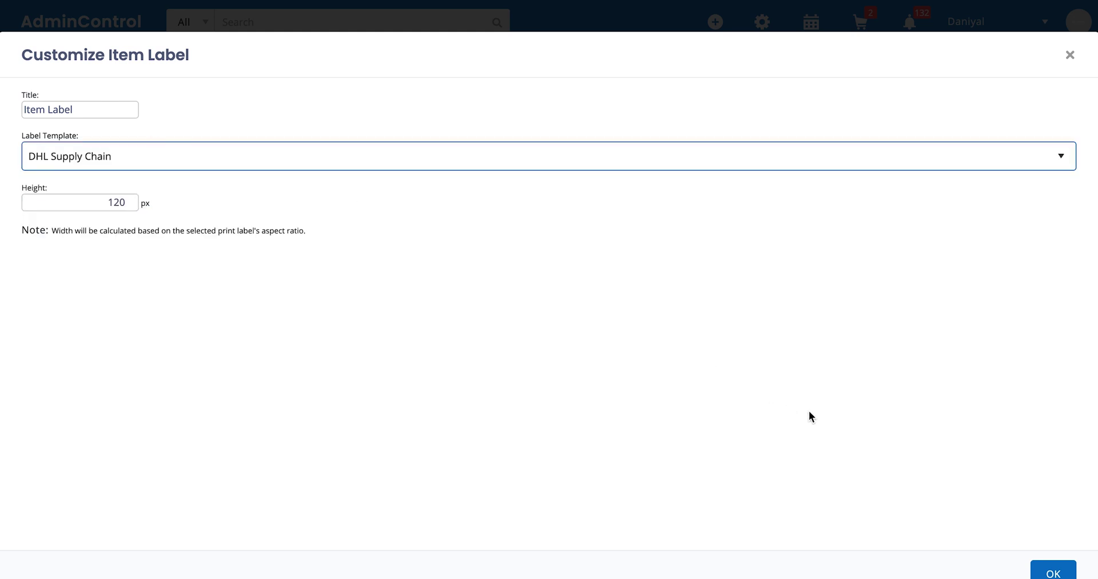
pyautogui.click(1060, 570)
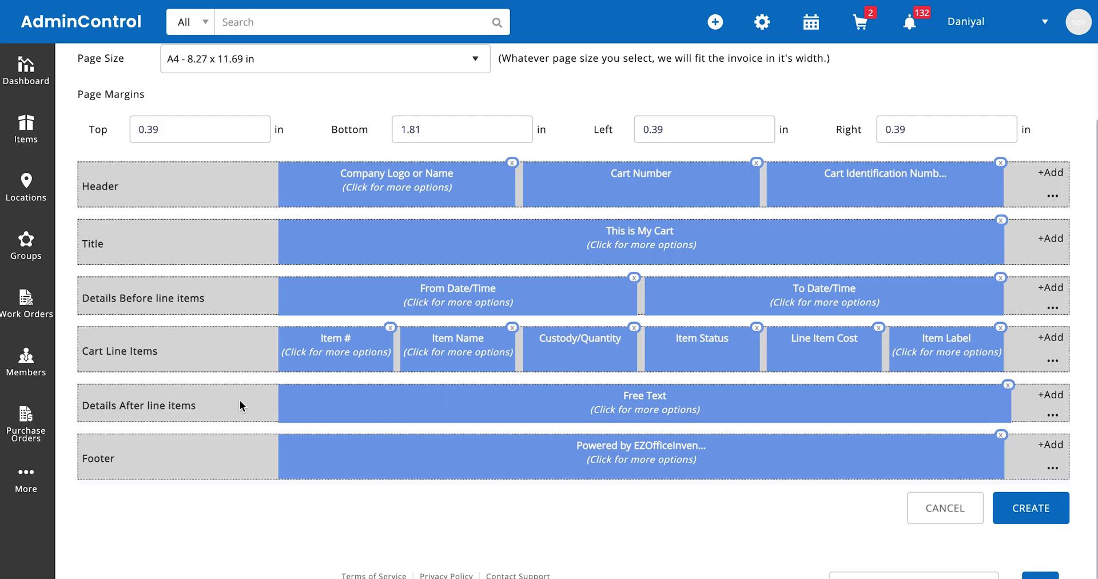
# Step: Review the customization options of the free text elements in the Details After line items section and the footer
pyautogui.click(610, 393)
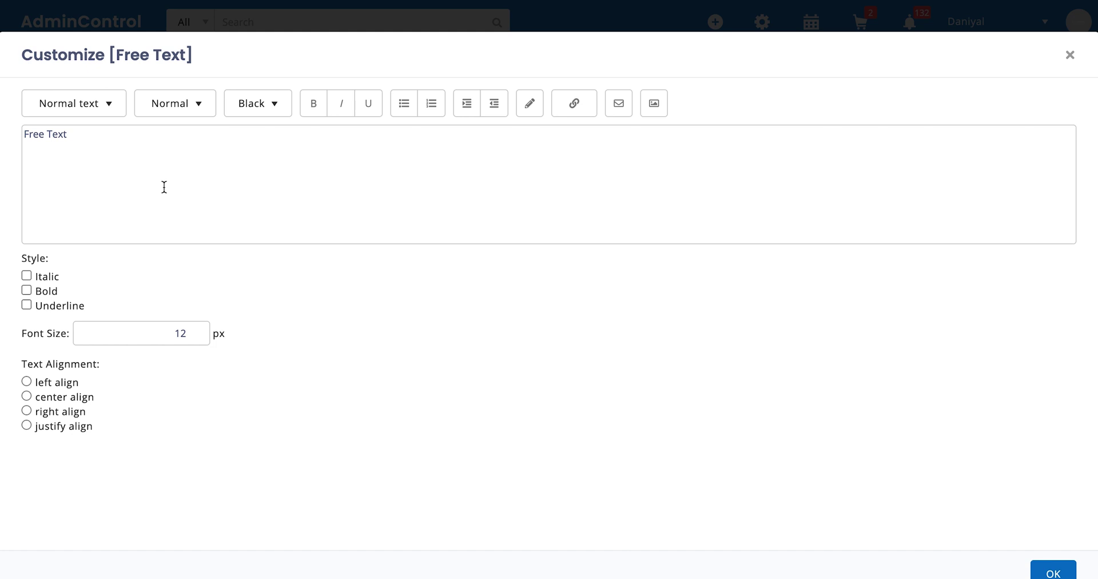
pyautogui.click(263, 149)
pyautogui.click(1070, 56)
pyautogui.click(611, 467)
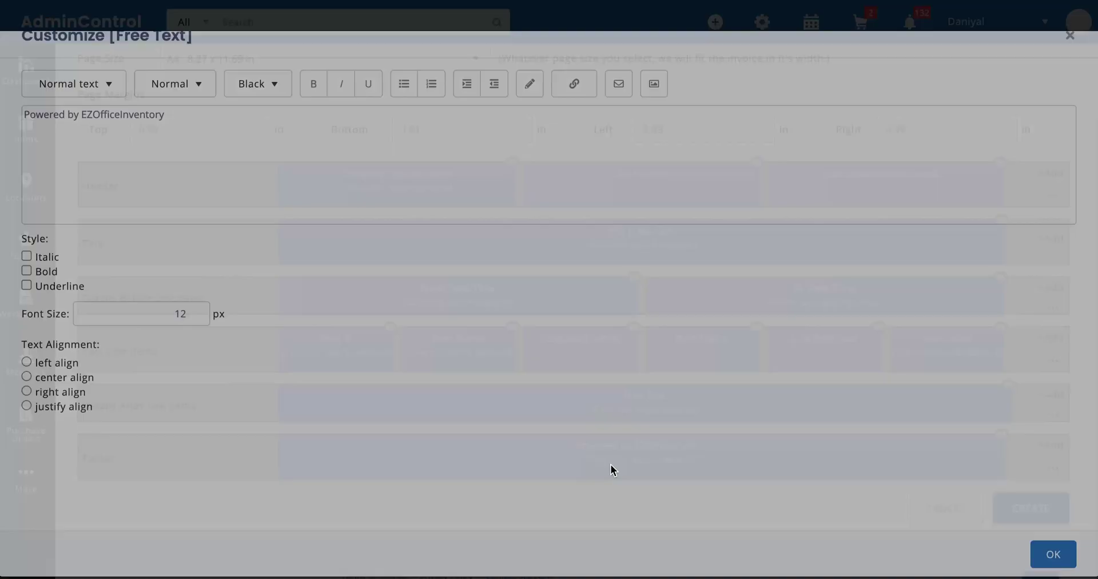
pyautogui.tripleClick(111, 135)
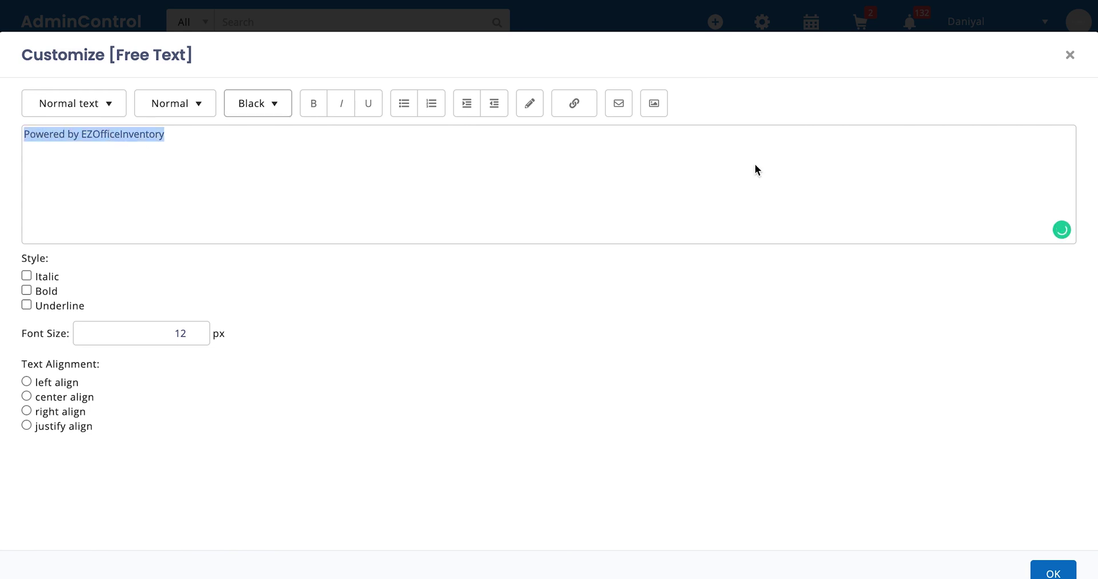
pyautogui.click(1070, 56)
# Step: Remove the "Powered by EZOfficeInventory" element from the footer and create the template
pyautogui.scroll(3, 574, 472)
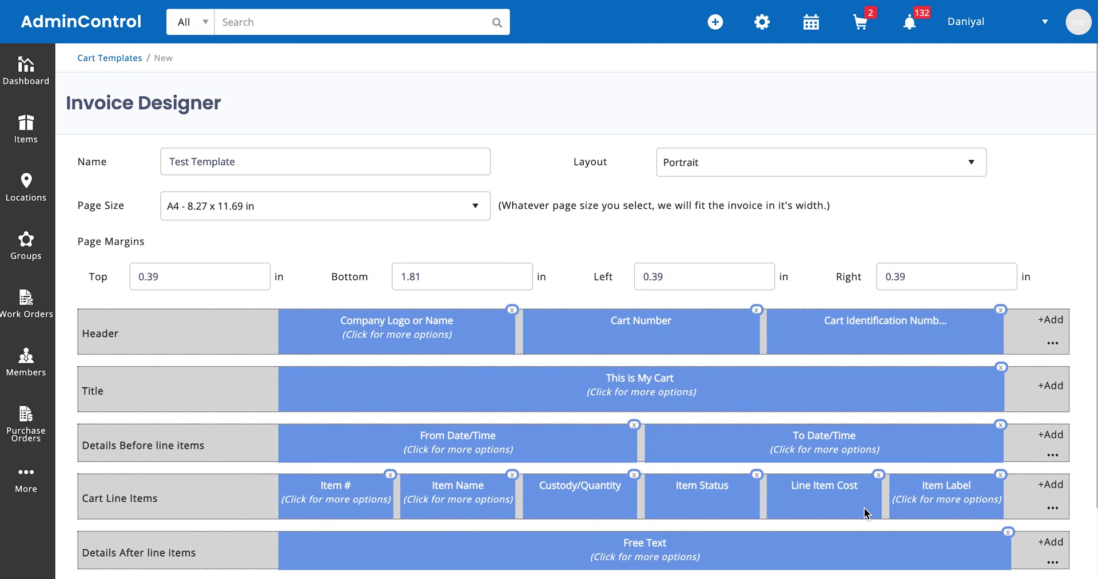
pyautogui.scroll(-2, 863, 512)
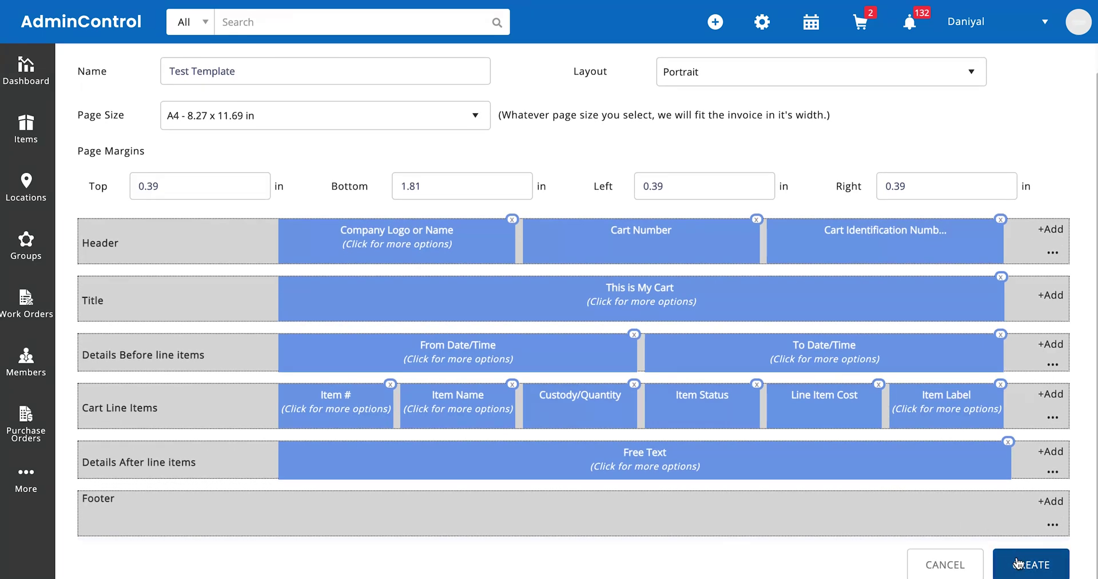
pyautogui.click(1018, 564)
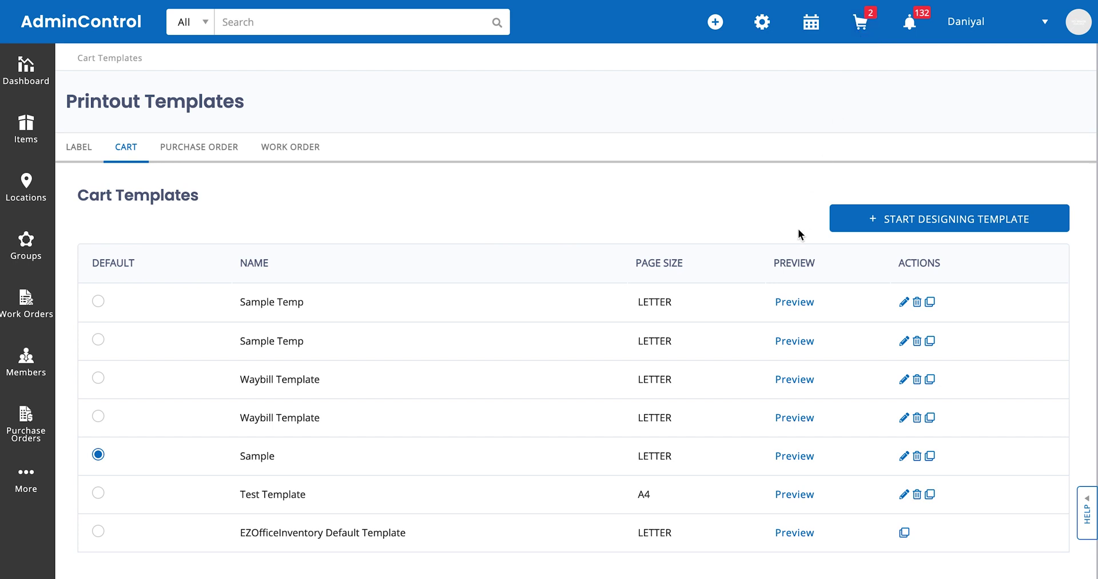
# Step: Print the current cart using Test Template and save the printout as a PDF document
pyautogui.click(815, 201)
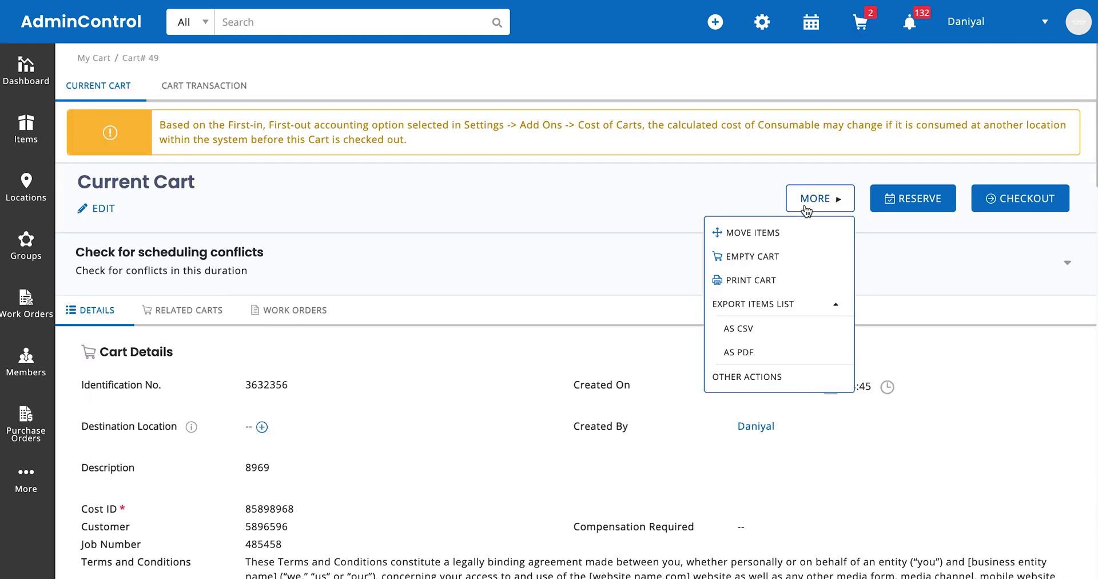
pyautogui.click(761, 279)
pyautogui.click(549, 148)
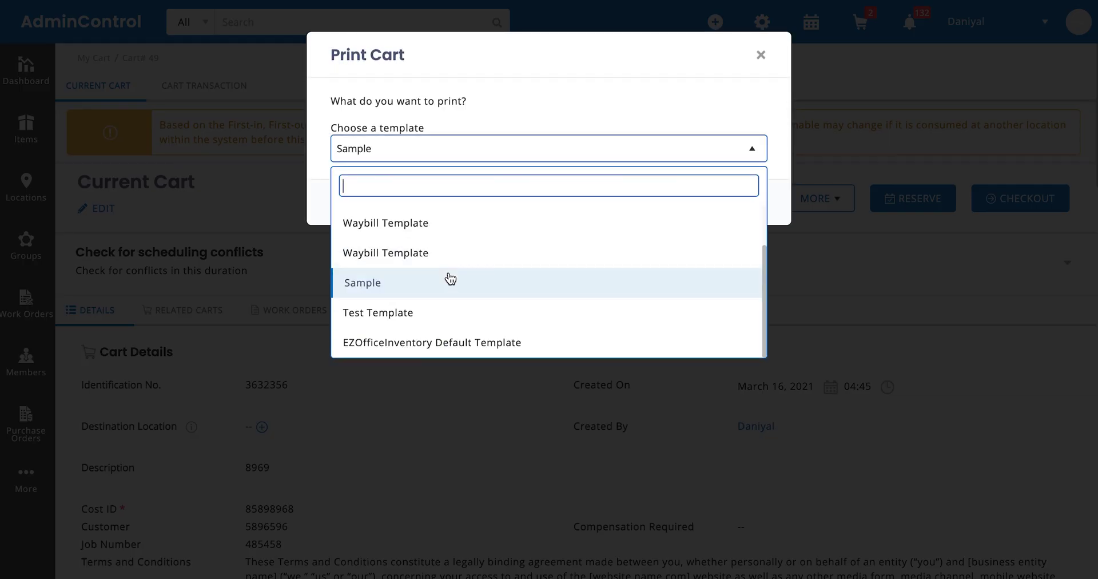
pyautogui.click(437, 311)
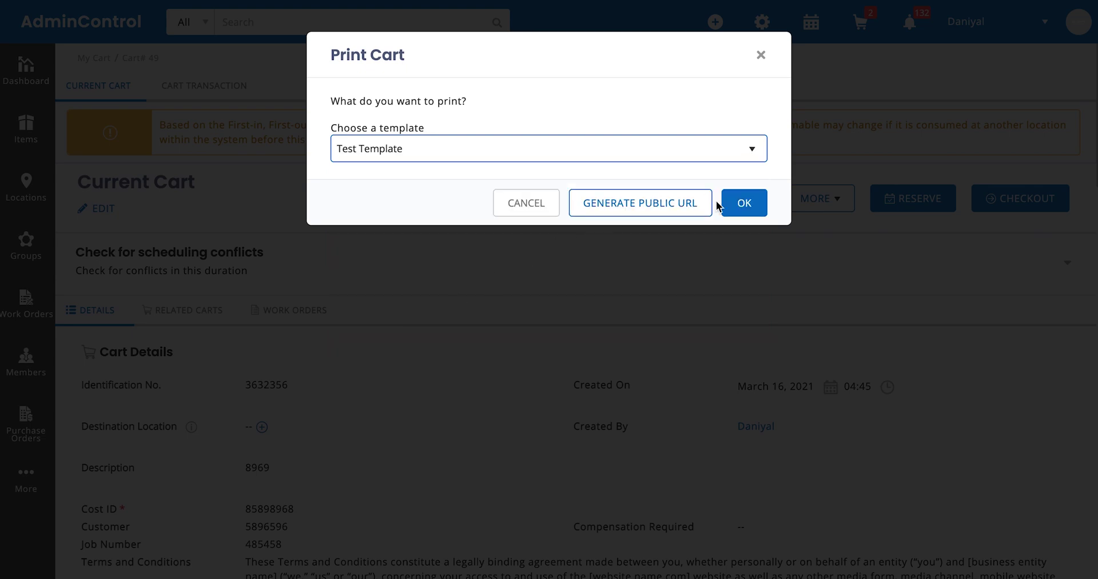
pyautogui.click(751, 204)
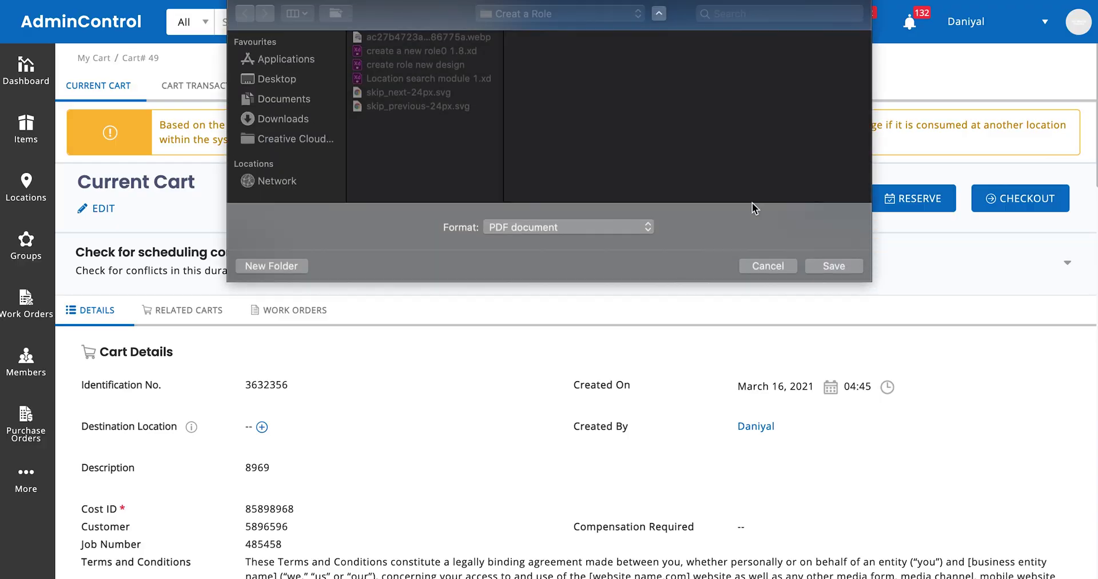
pyautogui.click(834, 266)
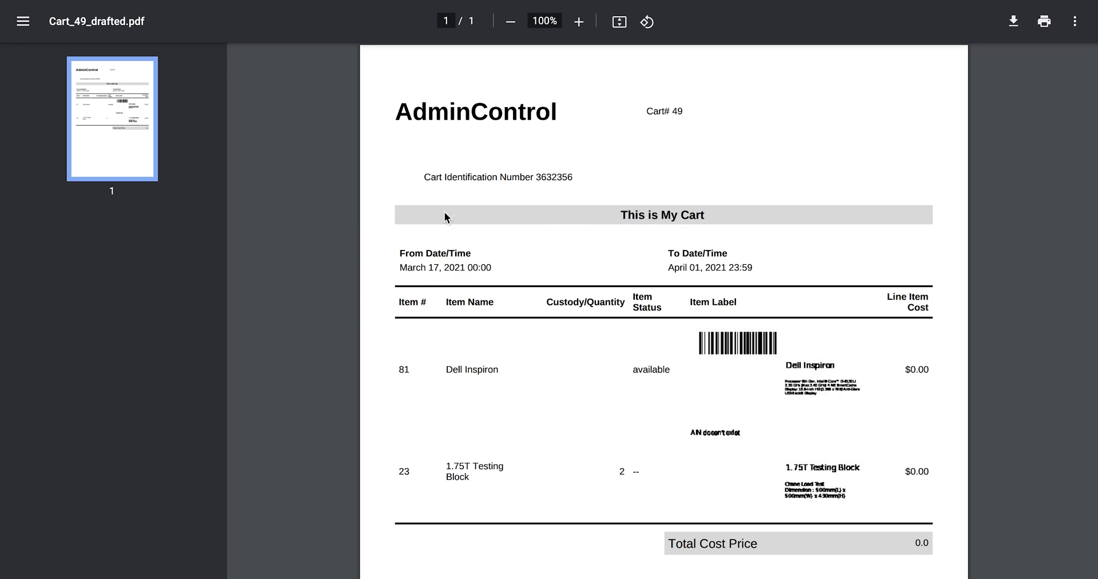
# Step: Examine the title, line items, item labels and total cost in the cart PDF, and close it
pyautogui.scroll(-2, 433, 233)
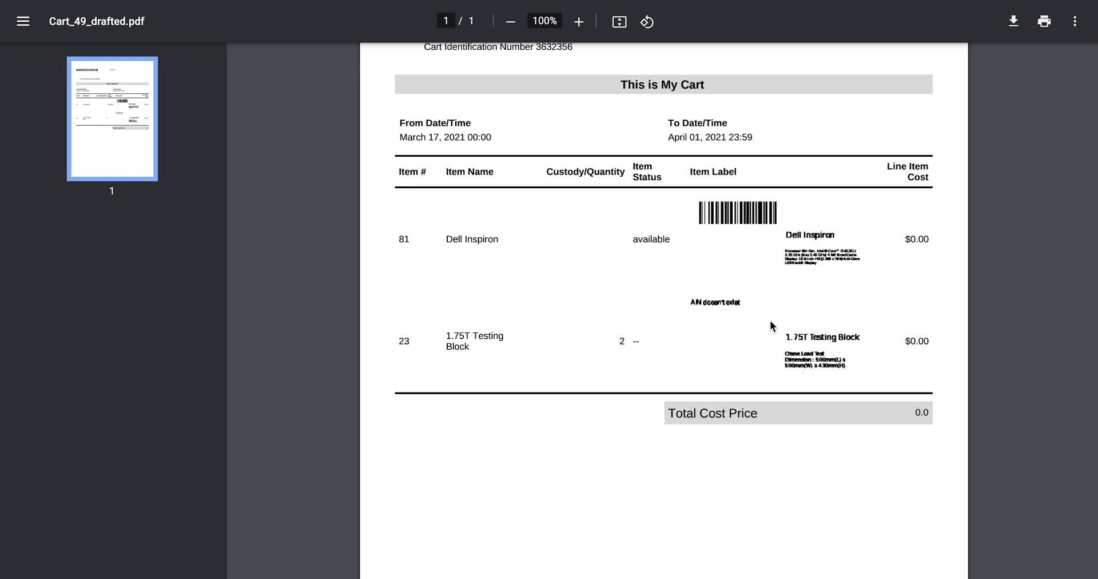
pyautogui.scroll(-3, 765, 341)
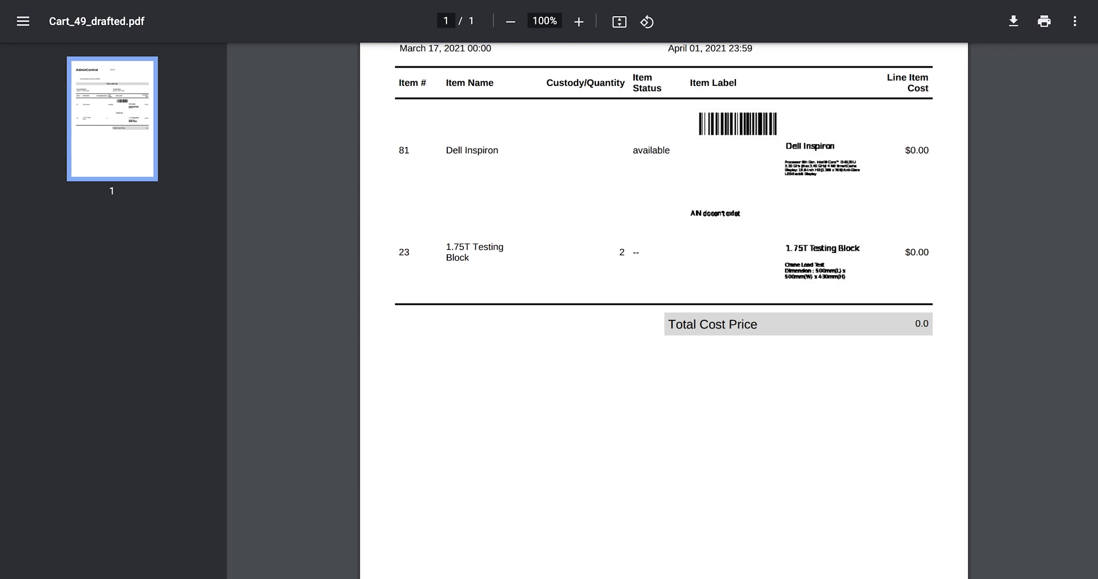
pyautogui.hotkey('ctrl', 'w')
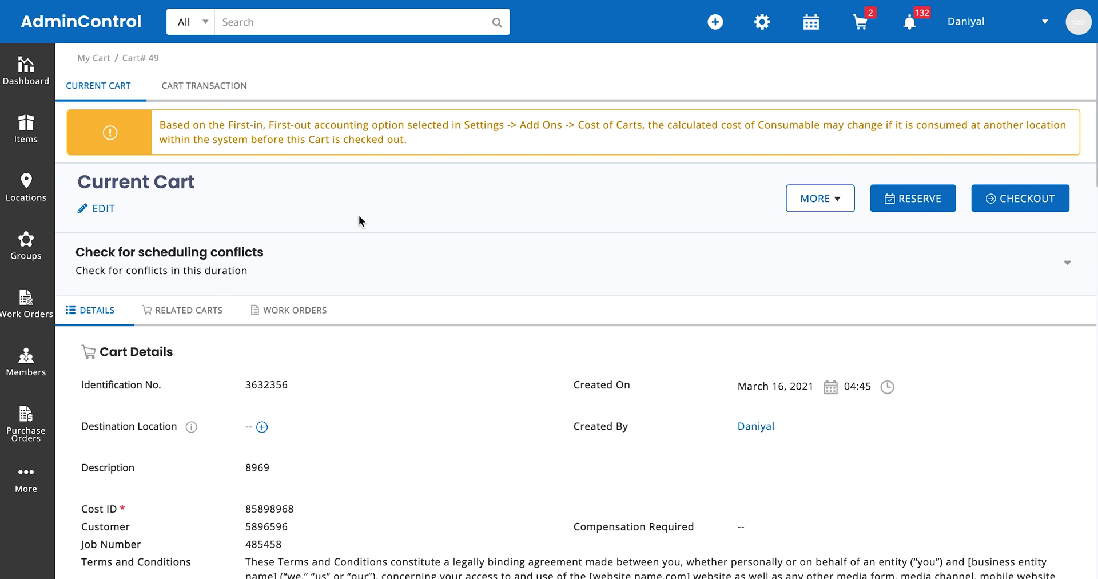